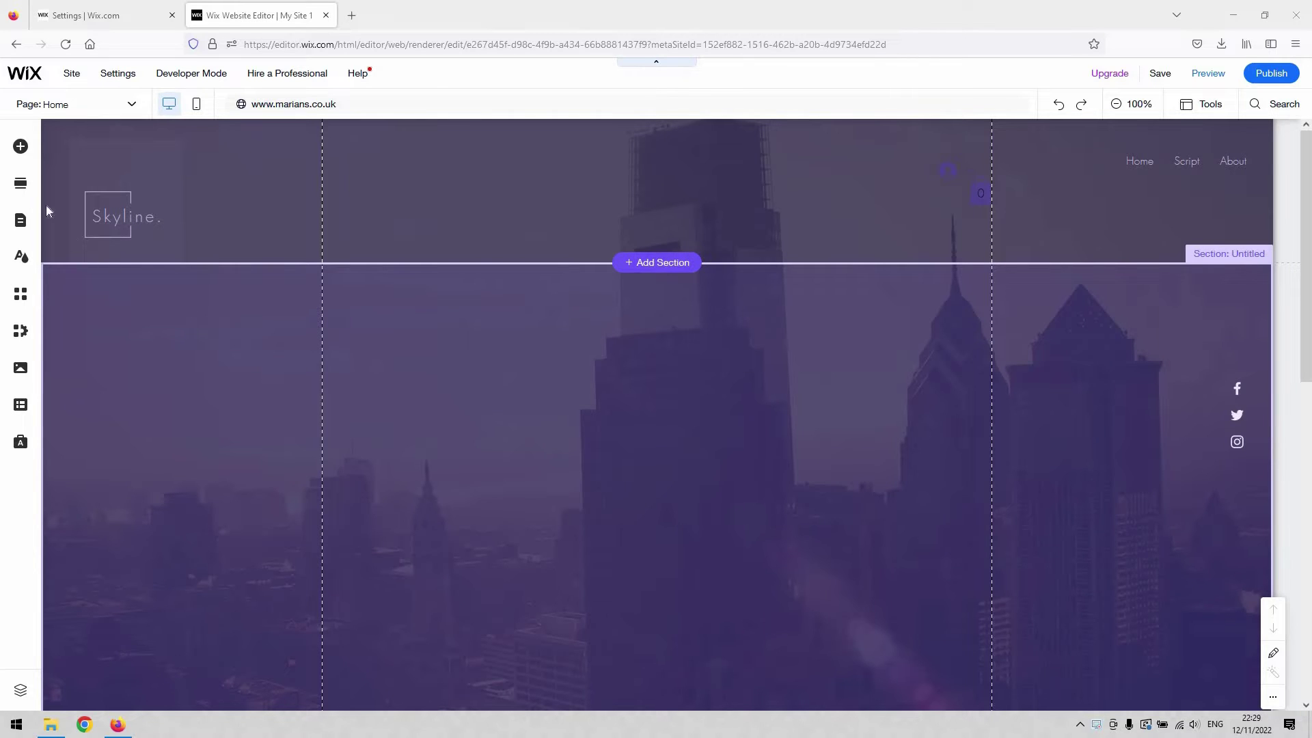
Add the Community > Forum element to the site, creating a Forum page with two default categories.
{"action": "left_click", "coordinate": [16, 149]}
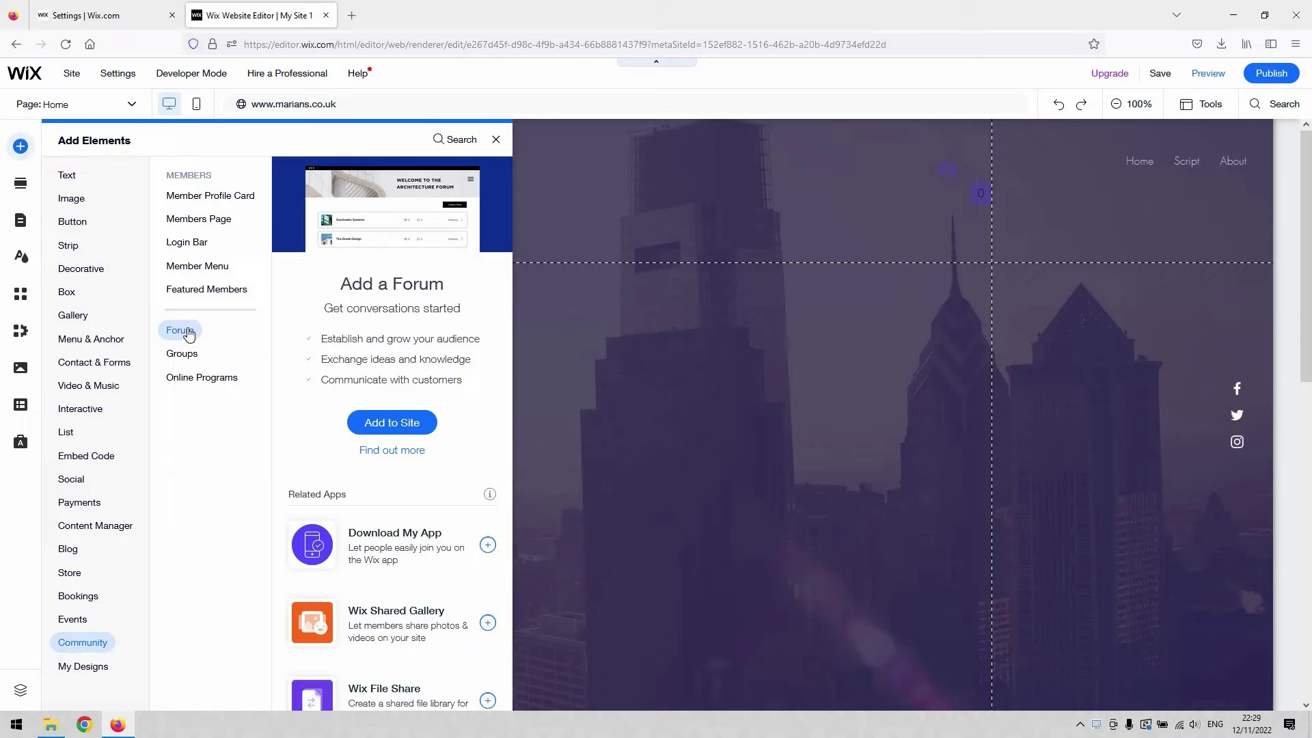
{"action": "left_click", "coordinate": [386, 423]}
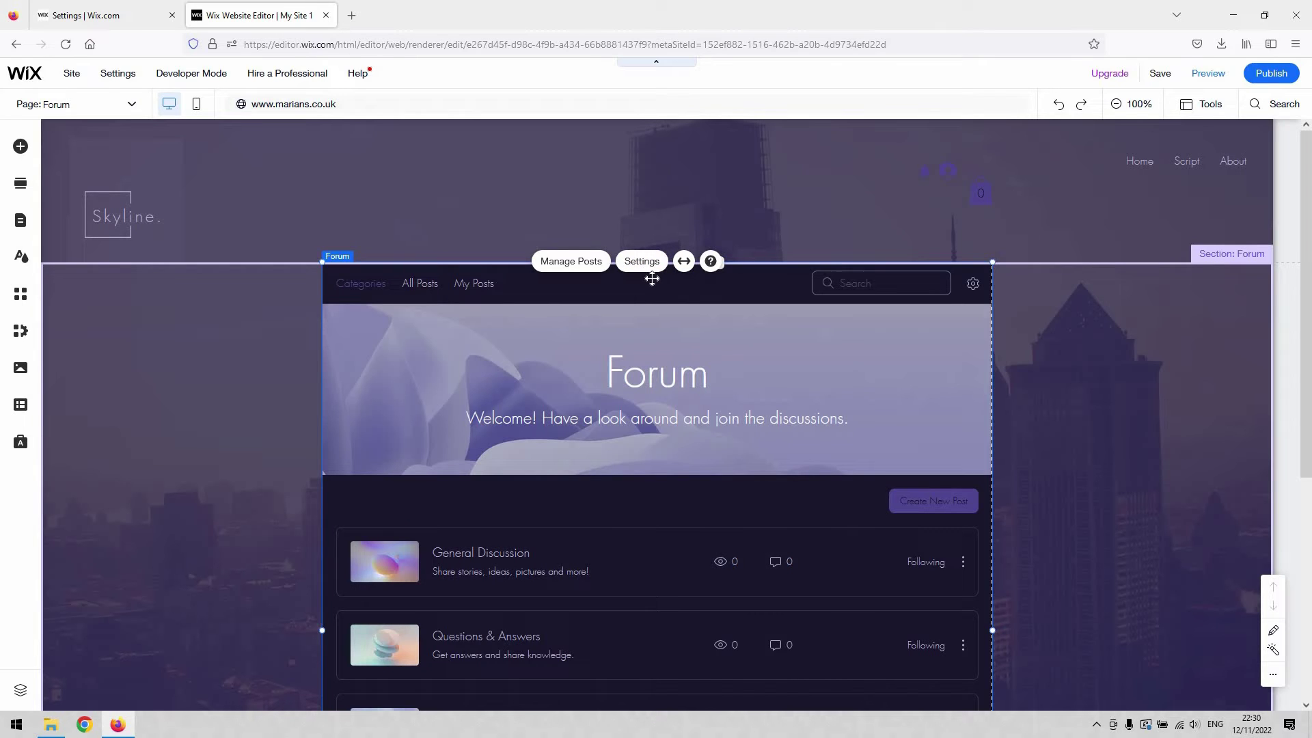
Open the forum's Manage Categories dashboard from the Forum widget's settings.
{"action": "left_click", "coordinate": [647, 265]}
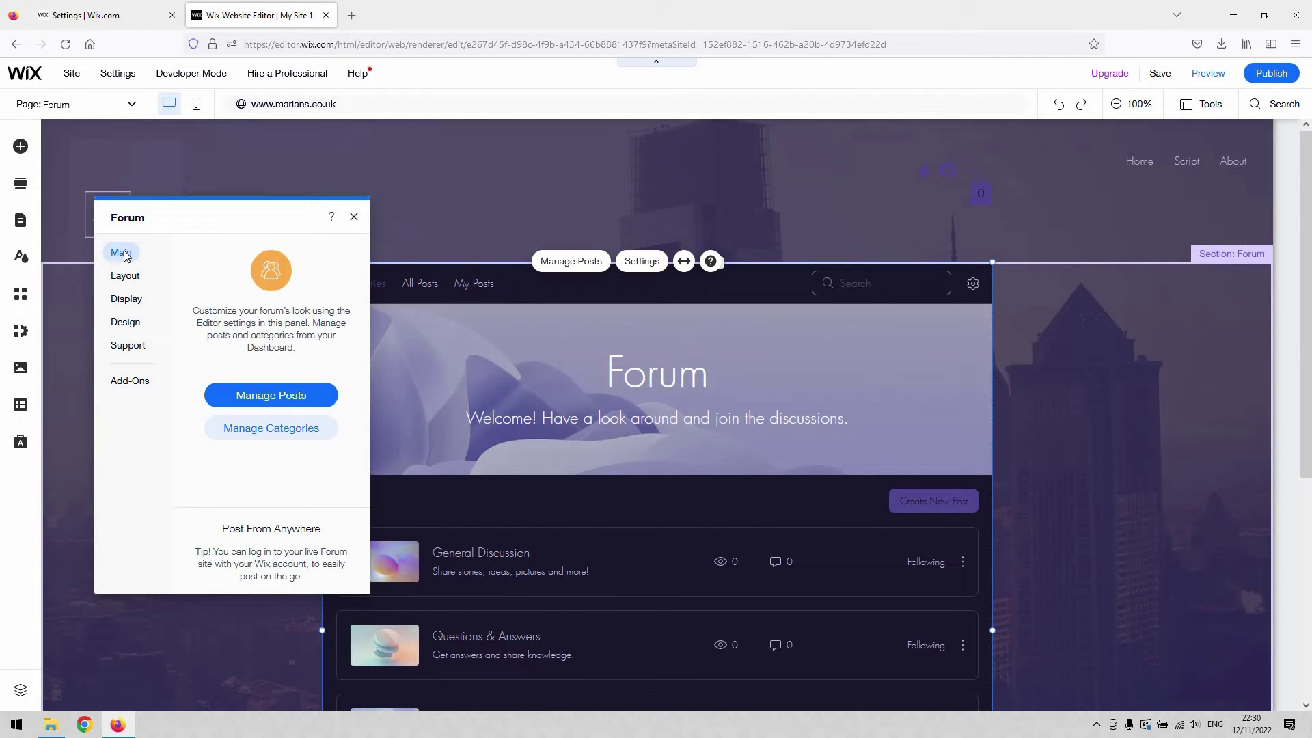
{"action": "left_click", "coordinate": [301, 430]}
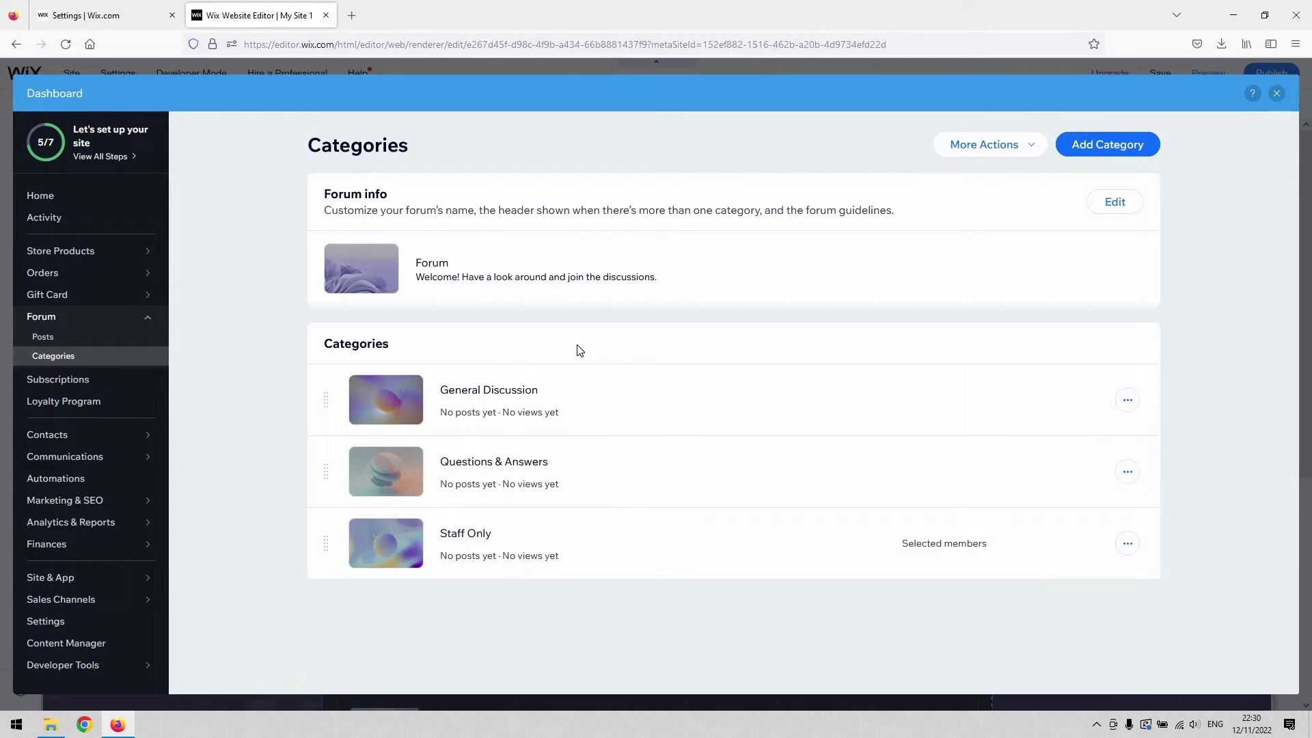
Add a category 'Jobs / Careers' with header 'Jobs', changing 'conversations' to 'job hunt' in its description.
{"action": "left_click", "coordinate": [1132, 145]}
{"action": "left_click", "coordinate": [462, 304]}
{"action": "key", "text": "ctrl+a"}
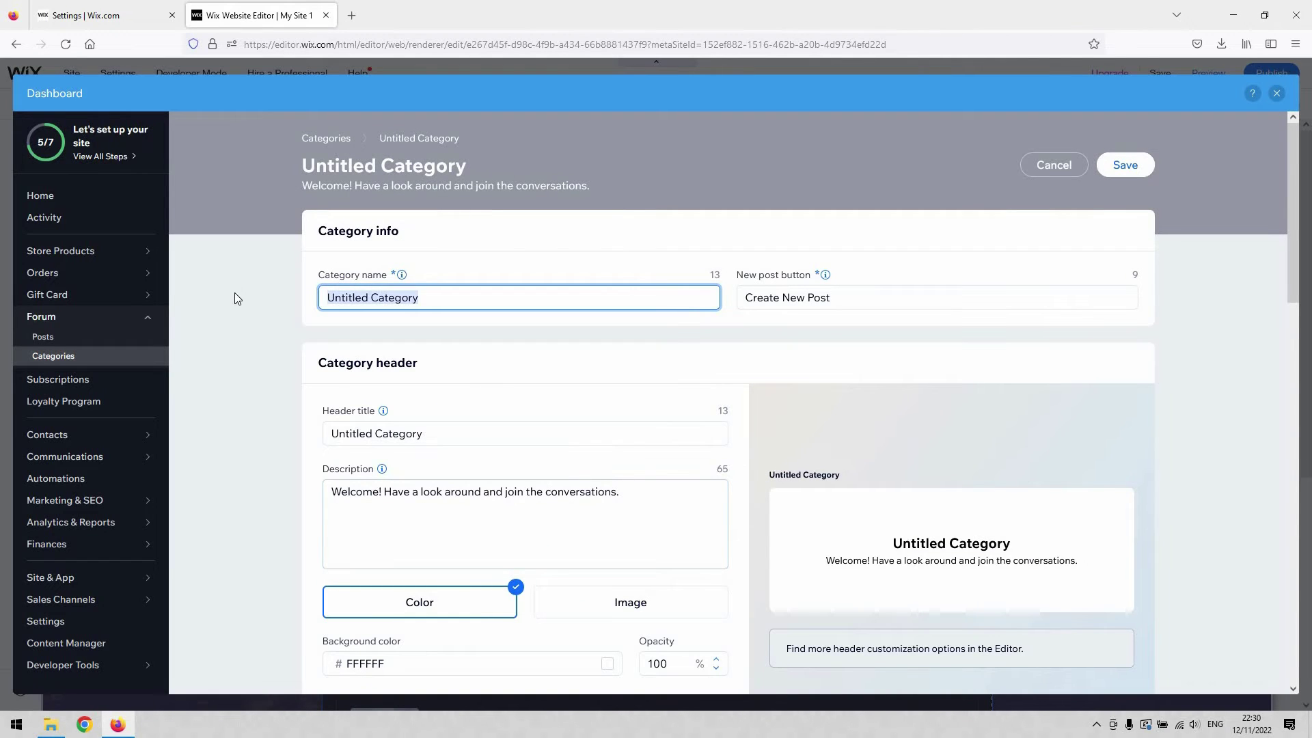
{"action": "type", "text": "Jobs / Careers"}
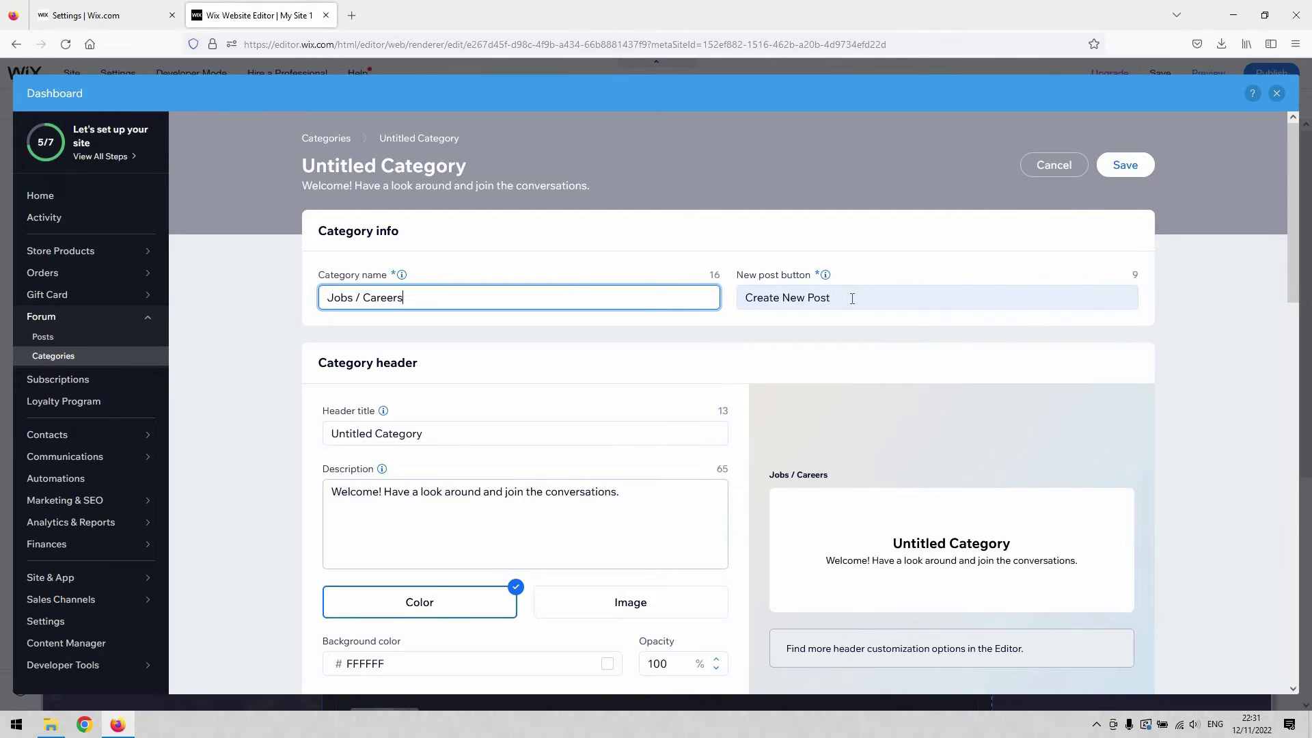
{"action": "triple_click", "coordinate": [594, 441]}
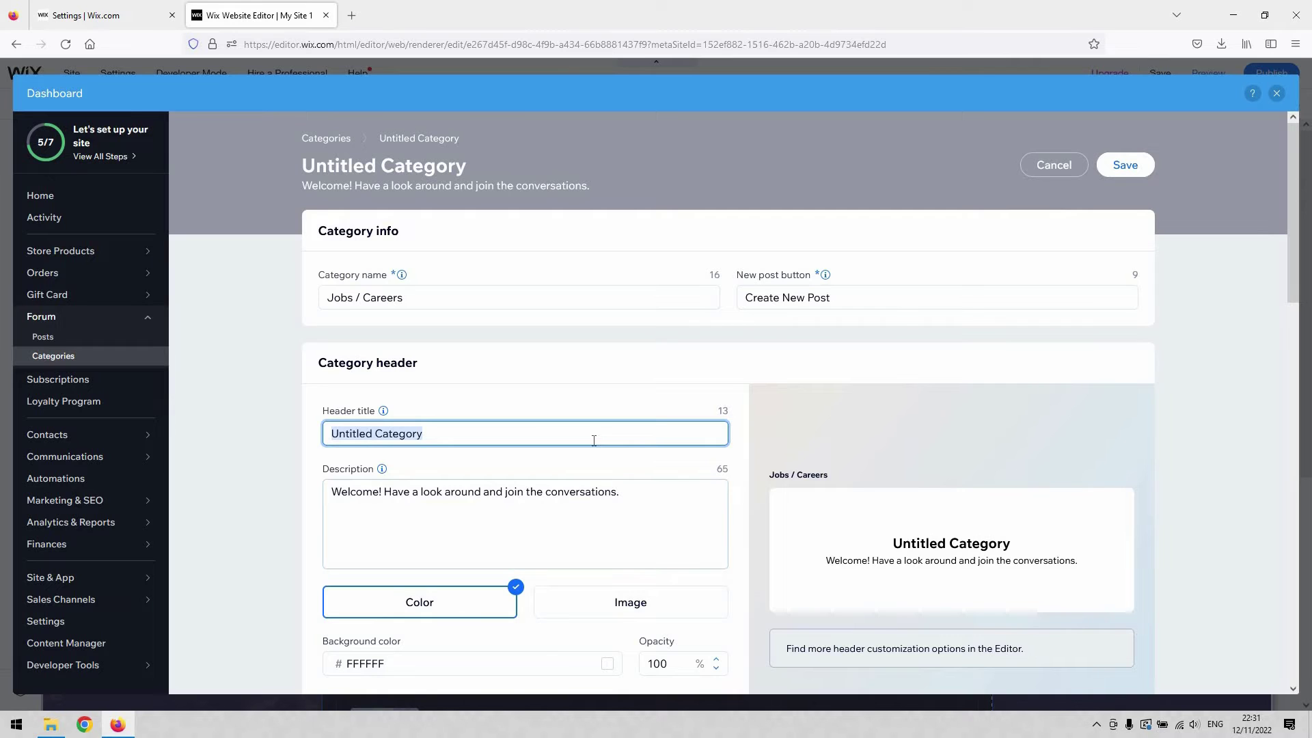
{"action": "type", "text": "Jobs"}
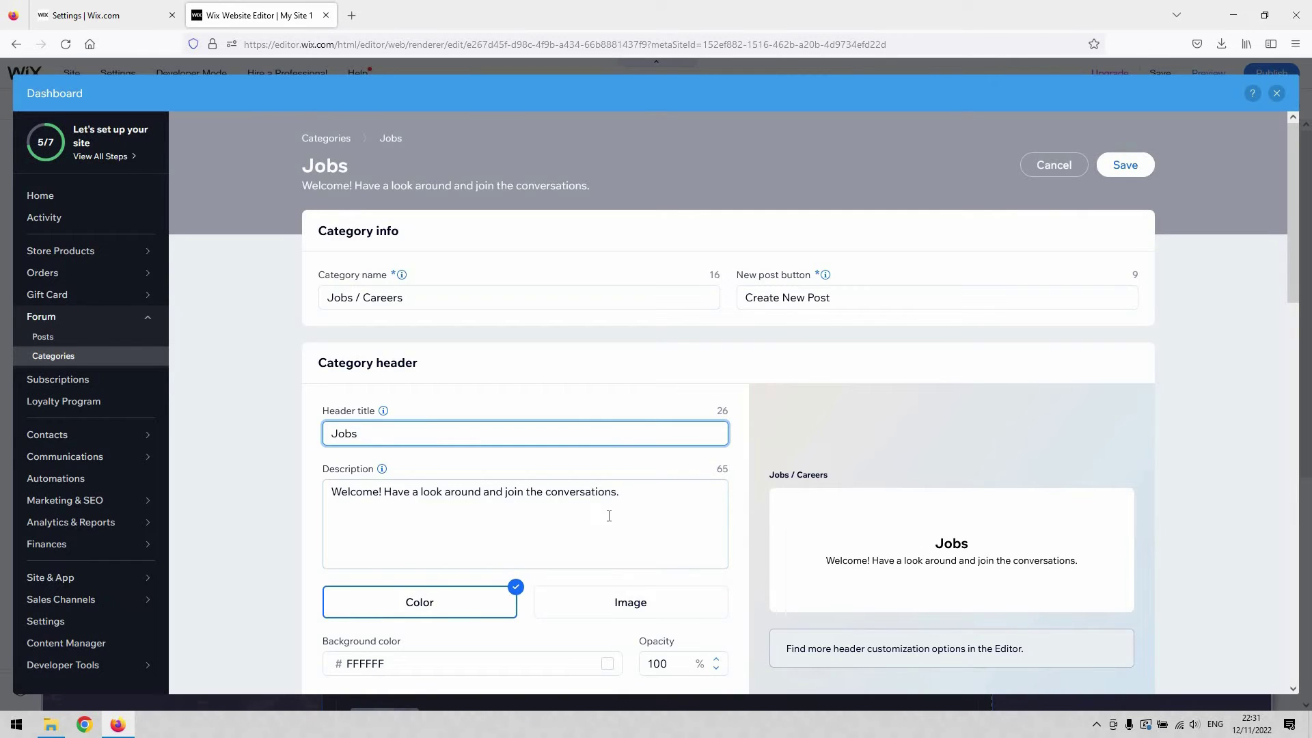
{"action": "left_click", "coordinate": [650, 496]}
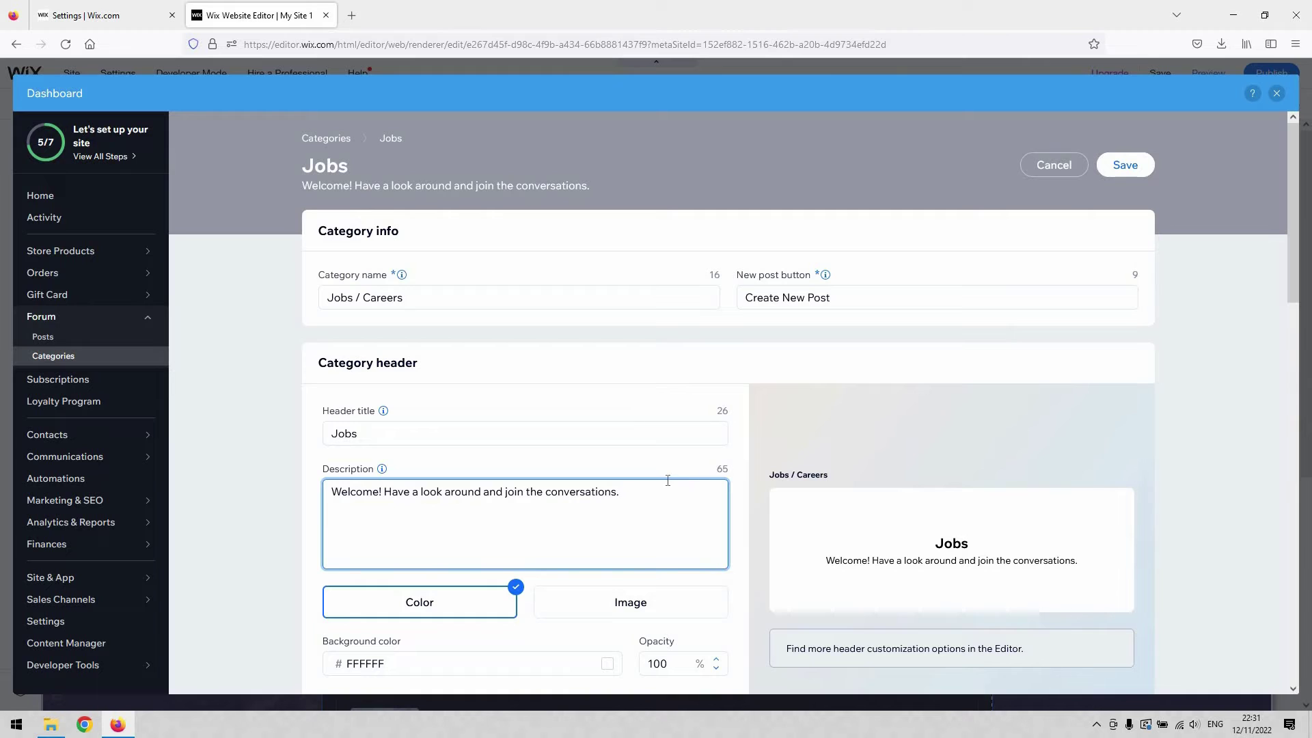
{"action": "double_click", "coordinate": [591, 492]}
{"action": "type", "text": "job hunt"}
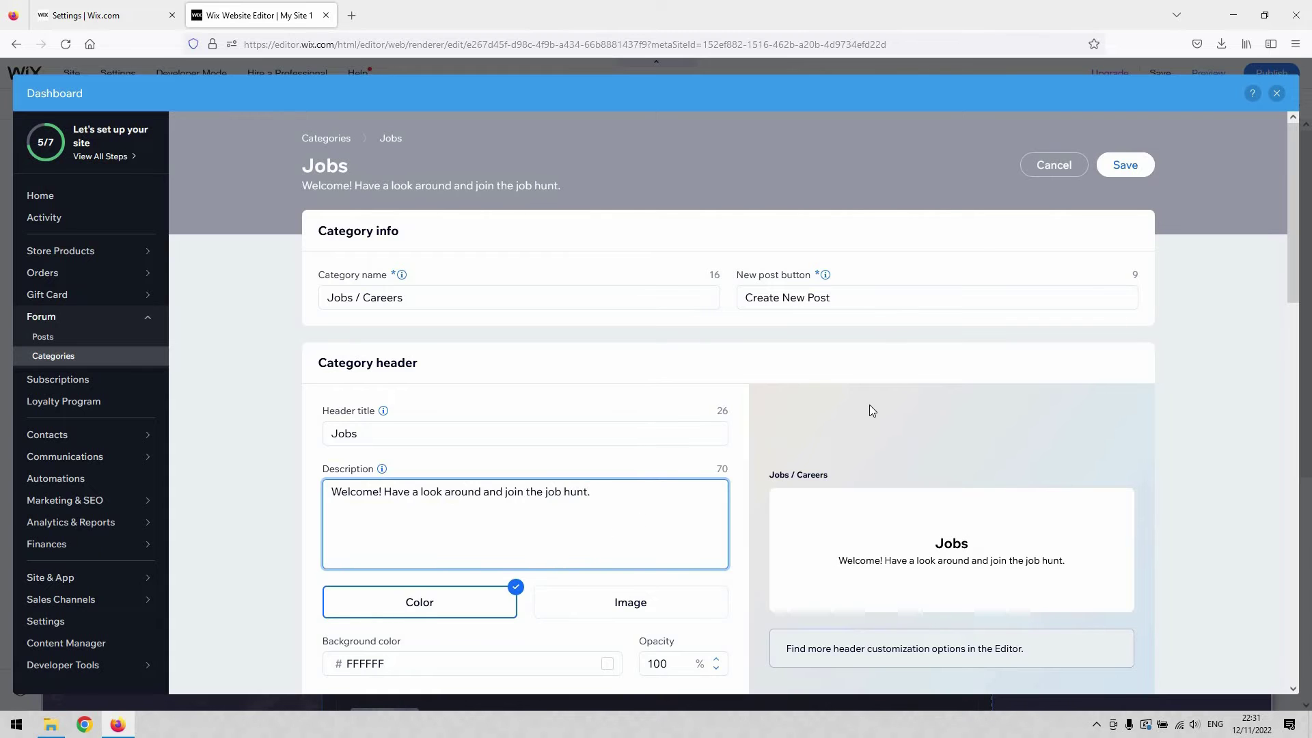
{"action": "scroll", "coordinate": [911, 402], "scroll_direction": "down", "scroll_amount": 3}
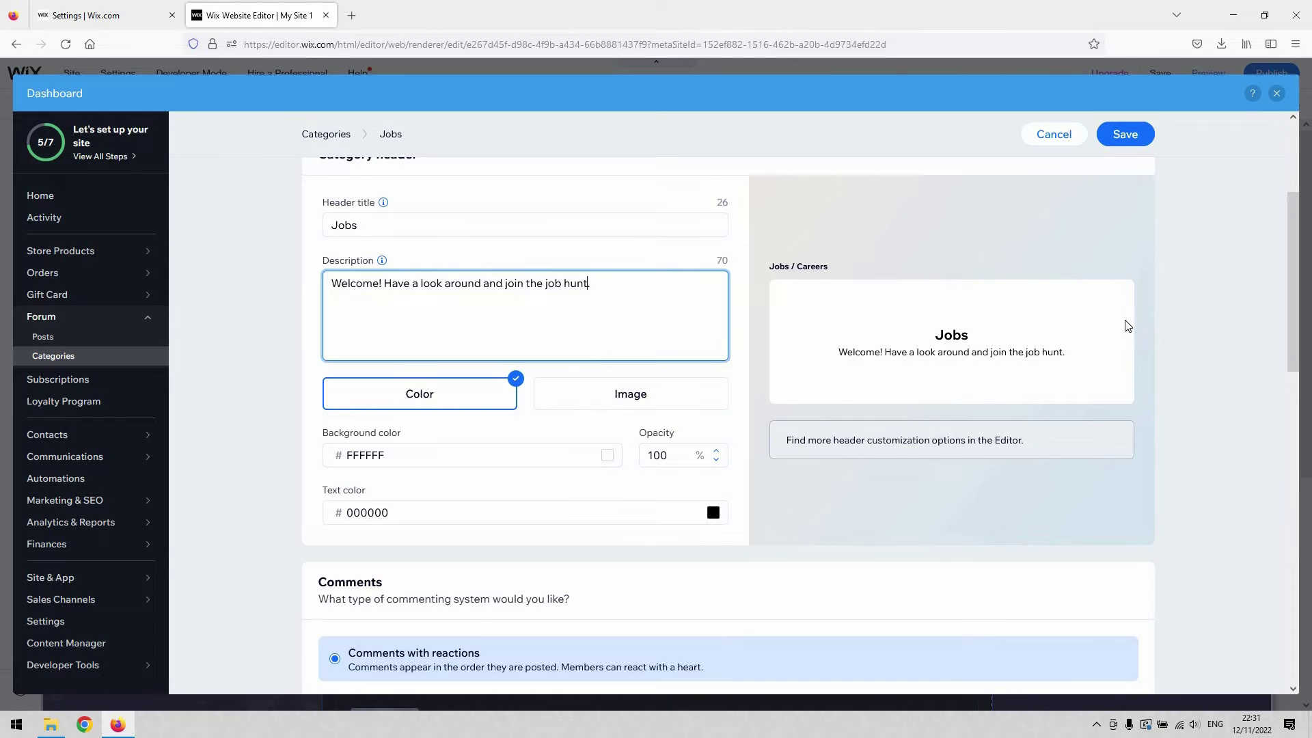
{"action": "scroll", "coordinate": [1005, 328], "scroll_direction": "down", "scroll_amount": 1}
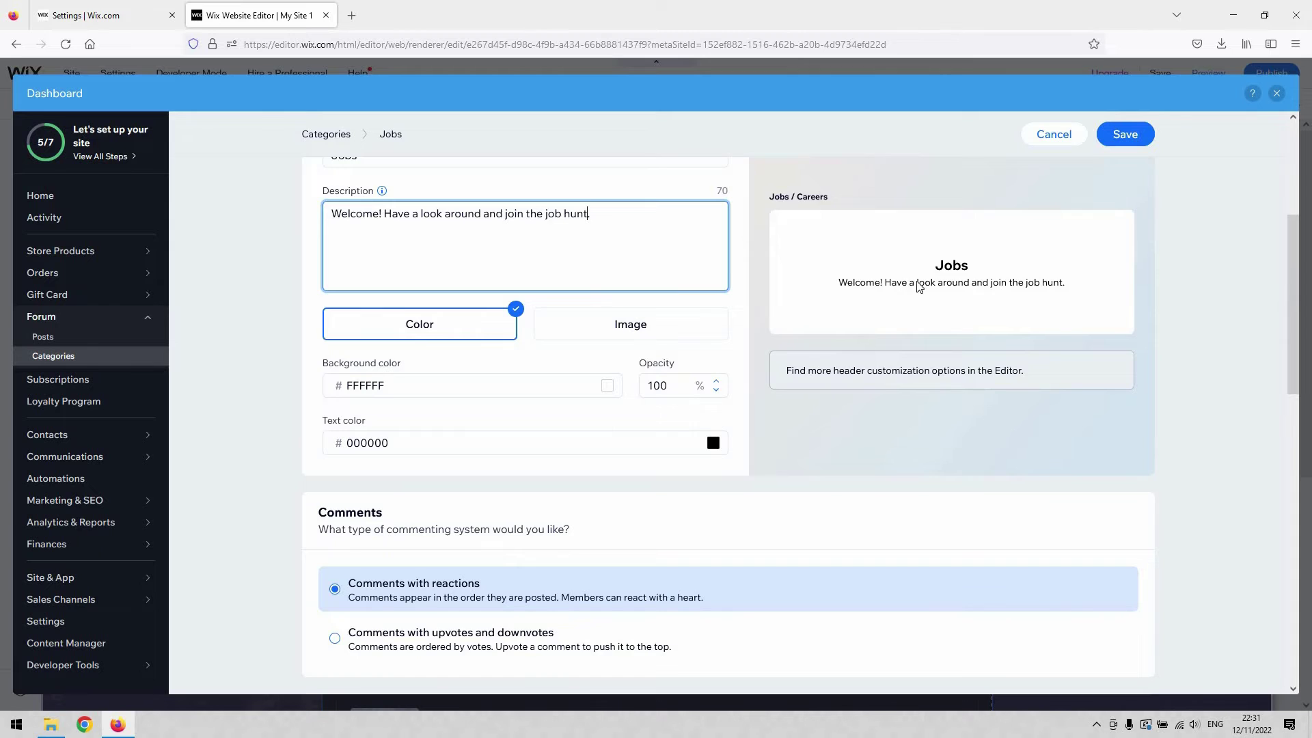
{"action": "scroll", "coordinate": [897, 268], "scroll_direction": "down", "scroll_amount": 3}
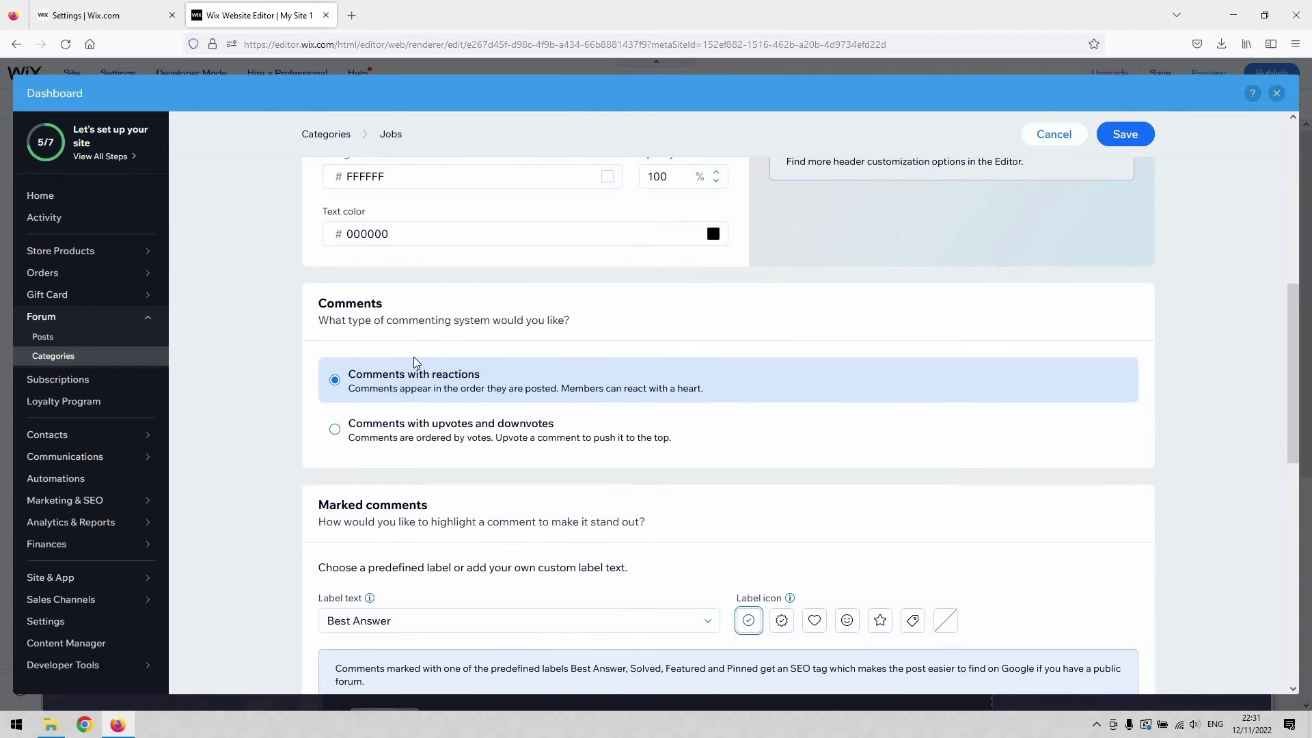
{"action": "scroll", "coordinate": [470, 351], "scroll_direction": "down", "scroll_amount": 1}
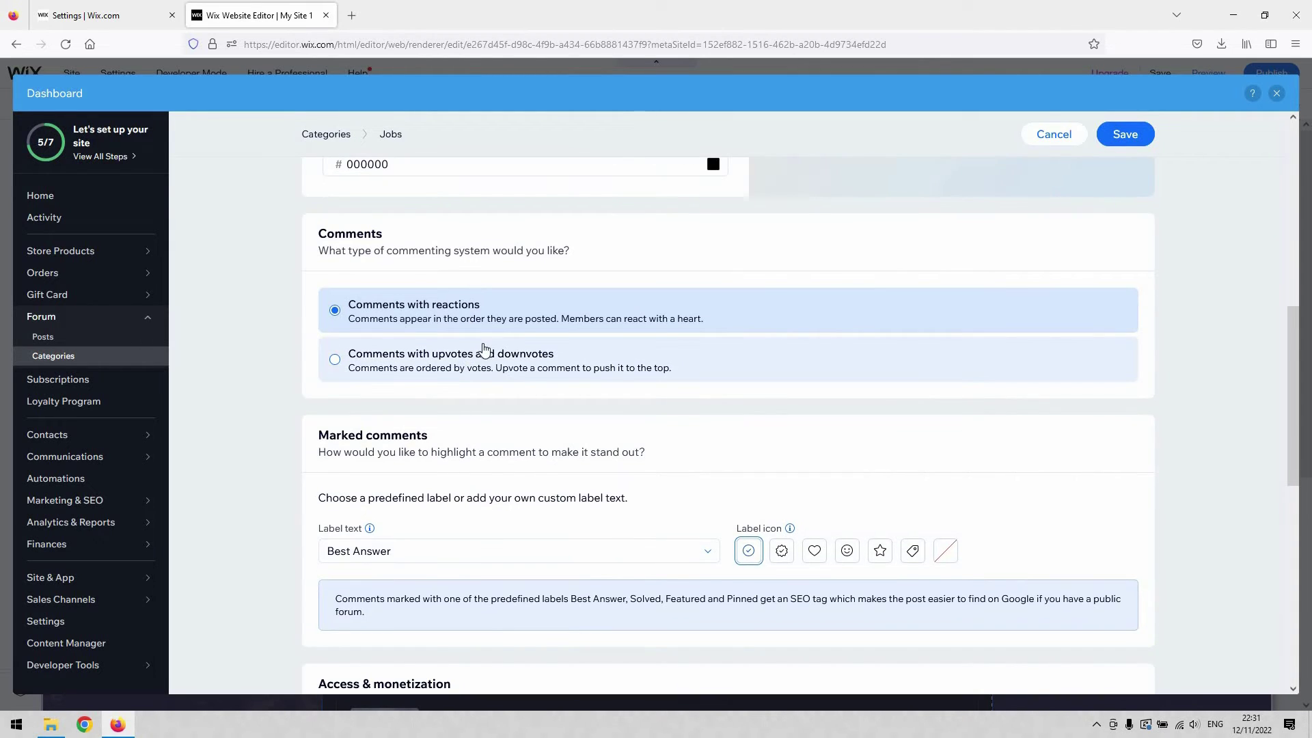
{"action": "scroll", "coordinate": [479, 352], "scroll_direction": "down", "scroll_amount": 3}
{"action": "scroll", "coordinate": [484, 350], "scroll_direction": "up", "scroll_amount": 2}
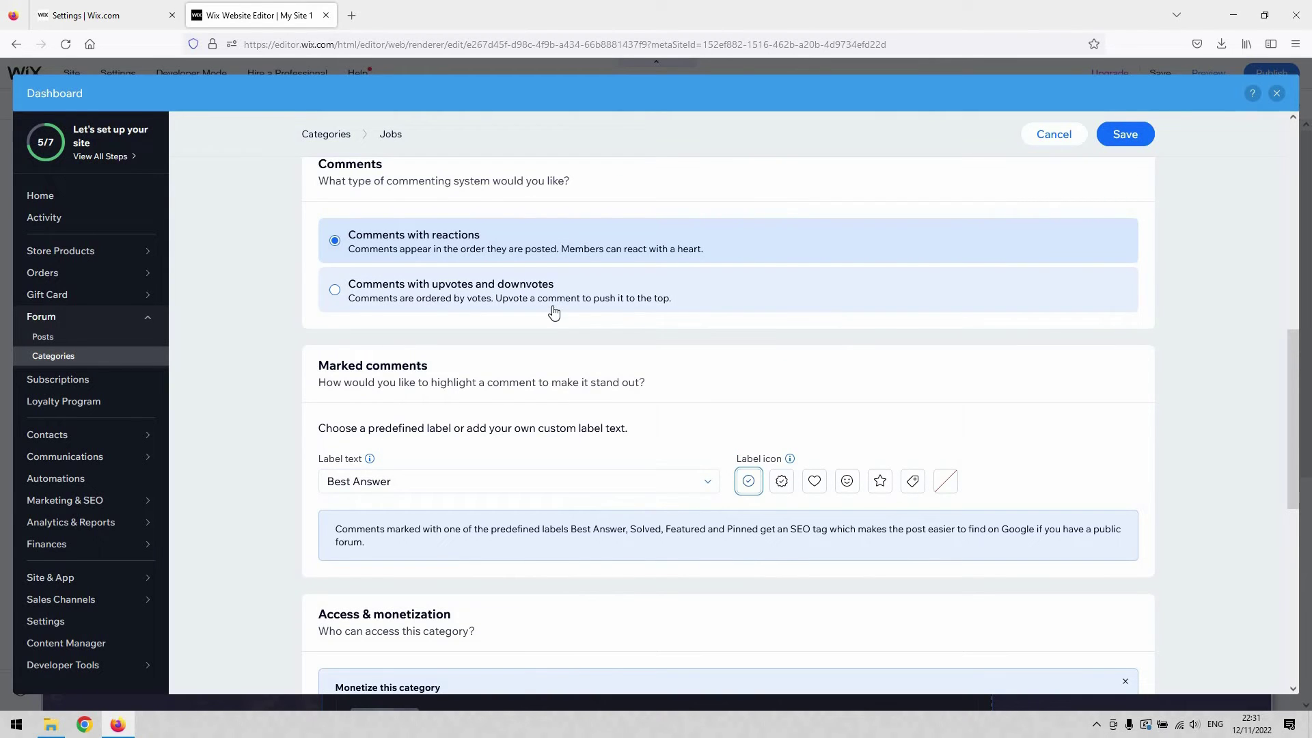
{"action": "scroll", "coordinate": [580, 311], "scroll_direction": "down", "scroll_amount": 2}
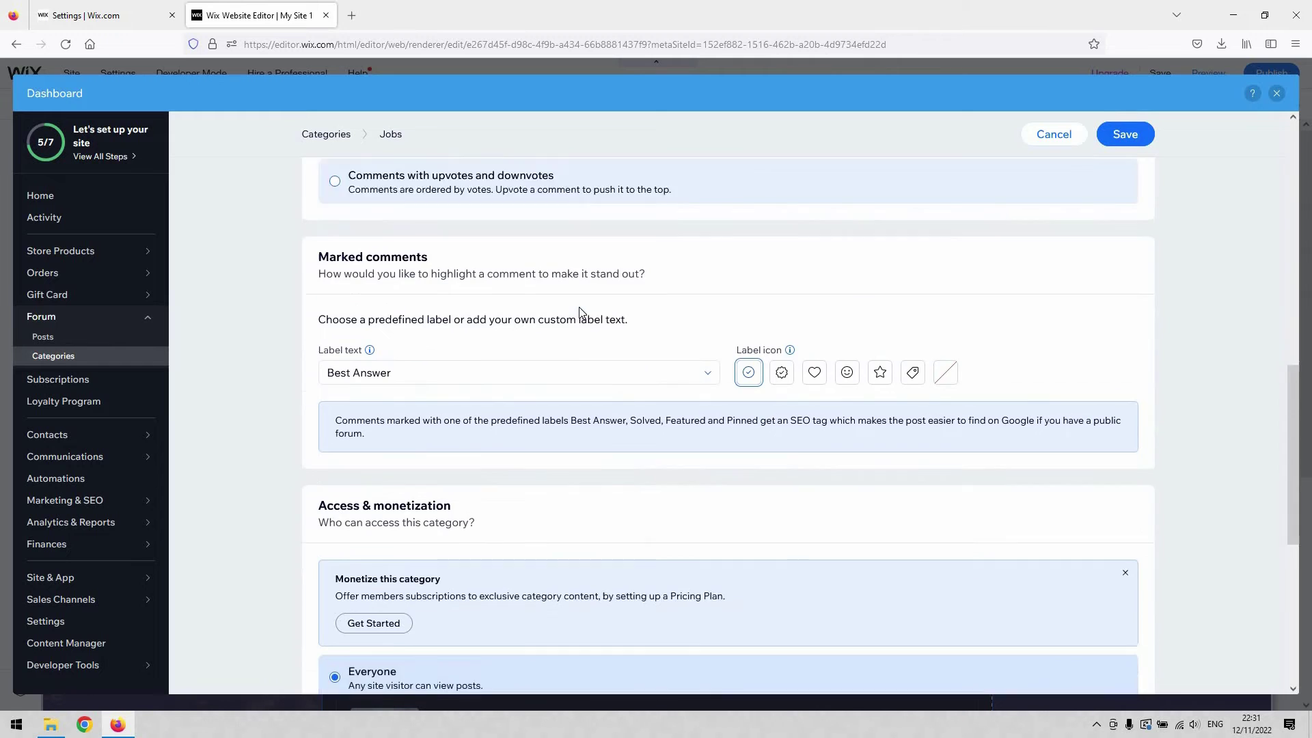
{"action": "scroll", "coordinate": [579, 306], "scroll_direction": "down", "scroll_amount": 4}
{"action": "scroll", "coordinate": [461, 445], "scroll_direction": "down", "scroll_amount": 1}
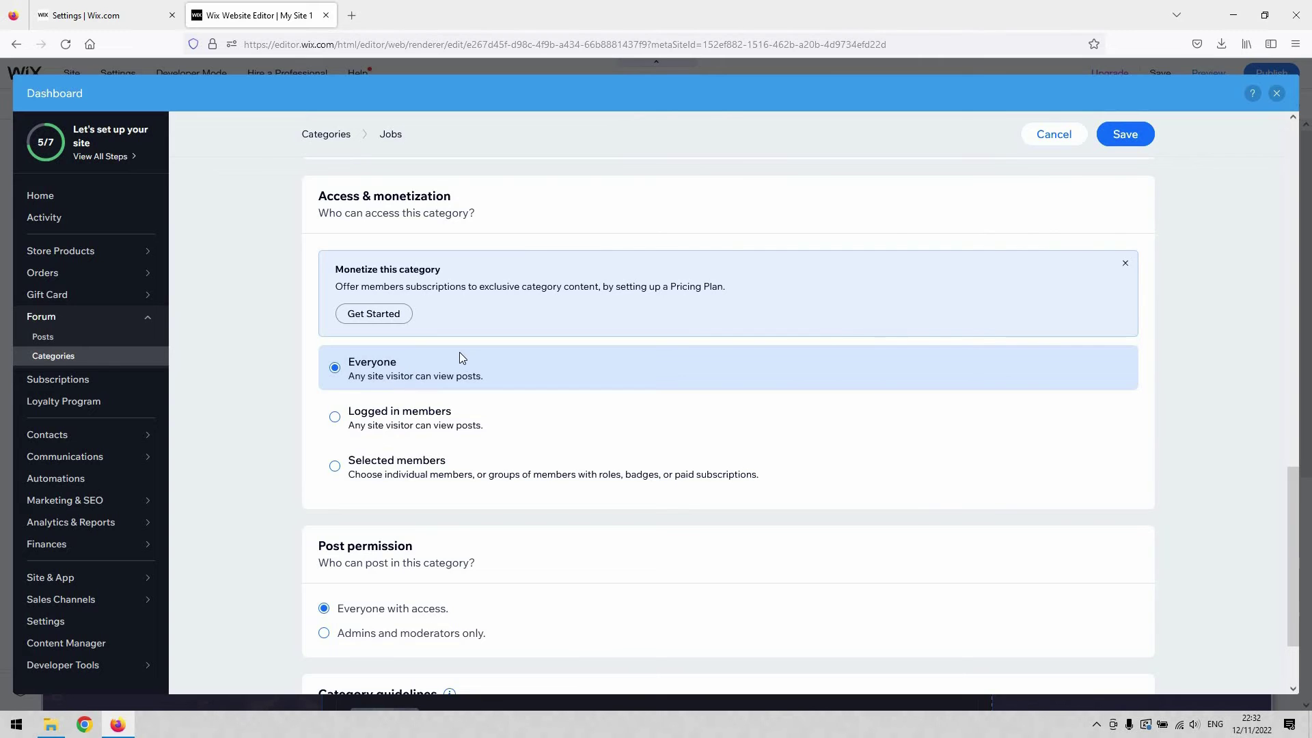
{"action": "scroll", "coordinate": [444, 348], "scroll_direction": "up", "scroll_amount": 1}
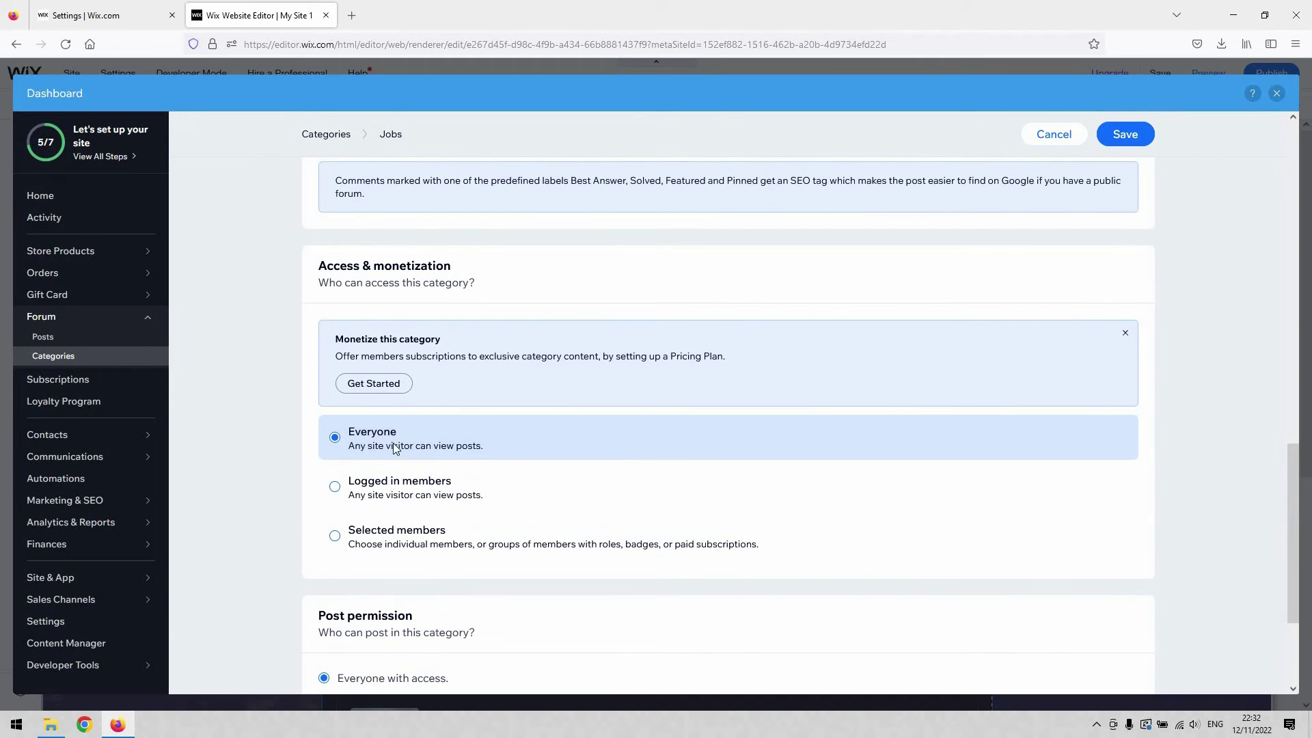
{"action": "scroll", "coordinate": [397, 445], "scroll_direction": "up", "scroll_amount": 3}
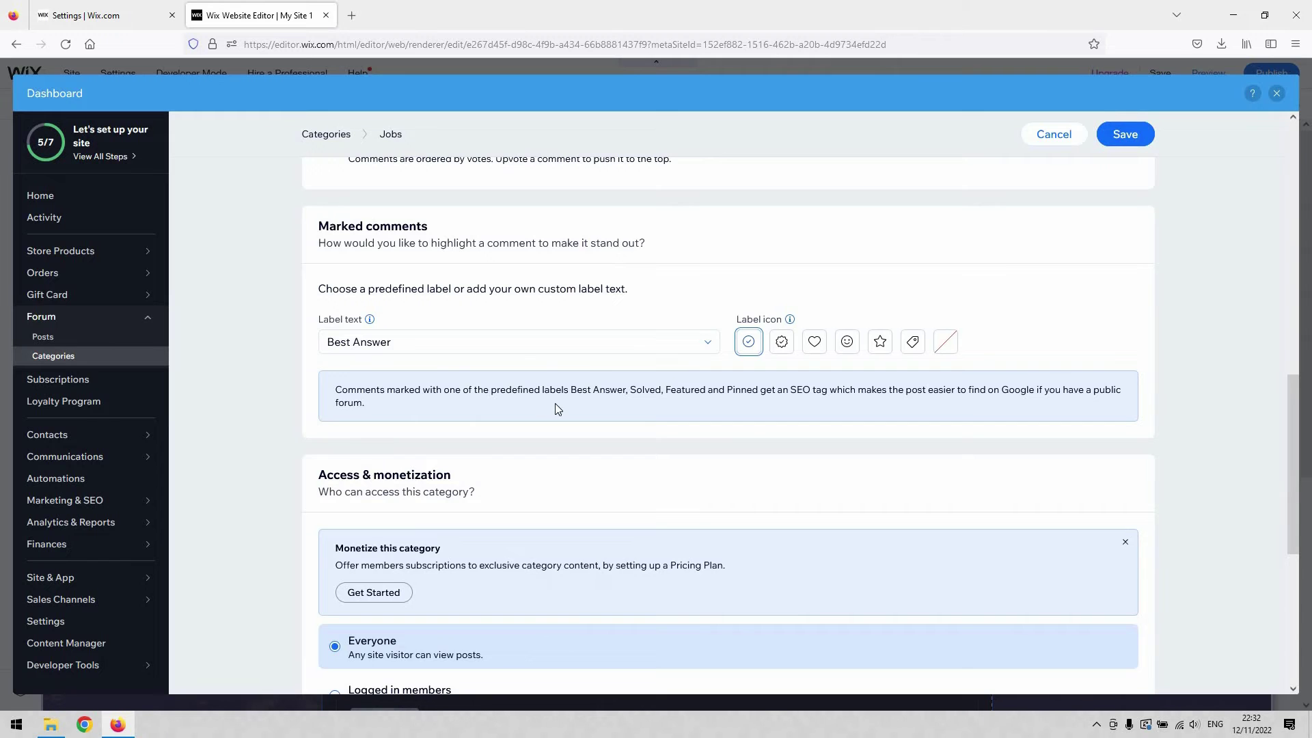
{"action": "scroll", "coordinate": [635, 366], "scroll_direction": "up", "scroll_amount": 1}
{"action": "scroll", "coordinate": [638, 367], "scroll_direction": "down", "scroll_amount": 6}
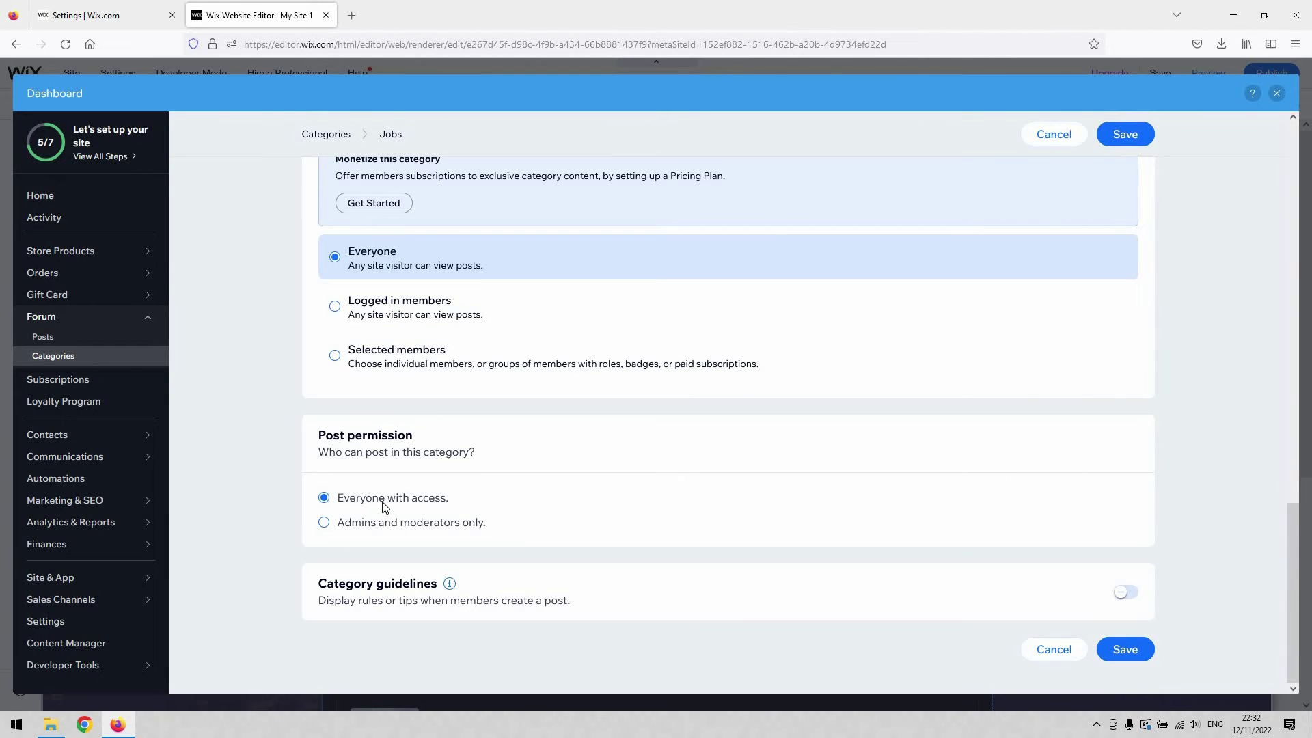
{"action": "scroll", "coordinate": [1186, 615], "scroll_direction": "up", "scroll_amount": 4}
{"action": "scroll", "coordinate": [1186, 615], "scroll_direction": "down", "scroll_amount": 4}
{"action": "left_click", "coordinate": [1135, 655]}
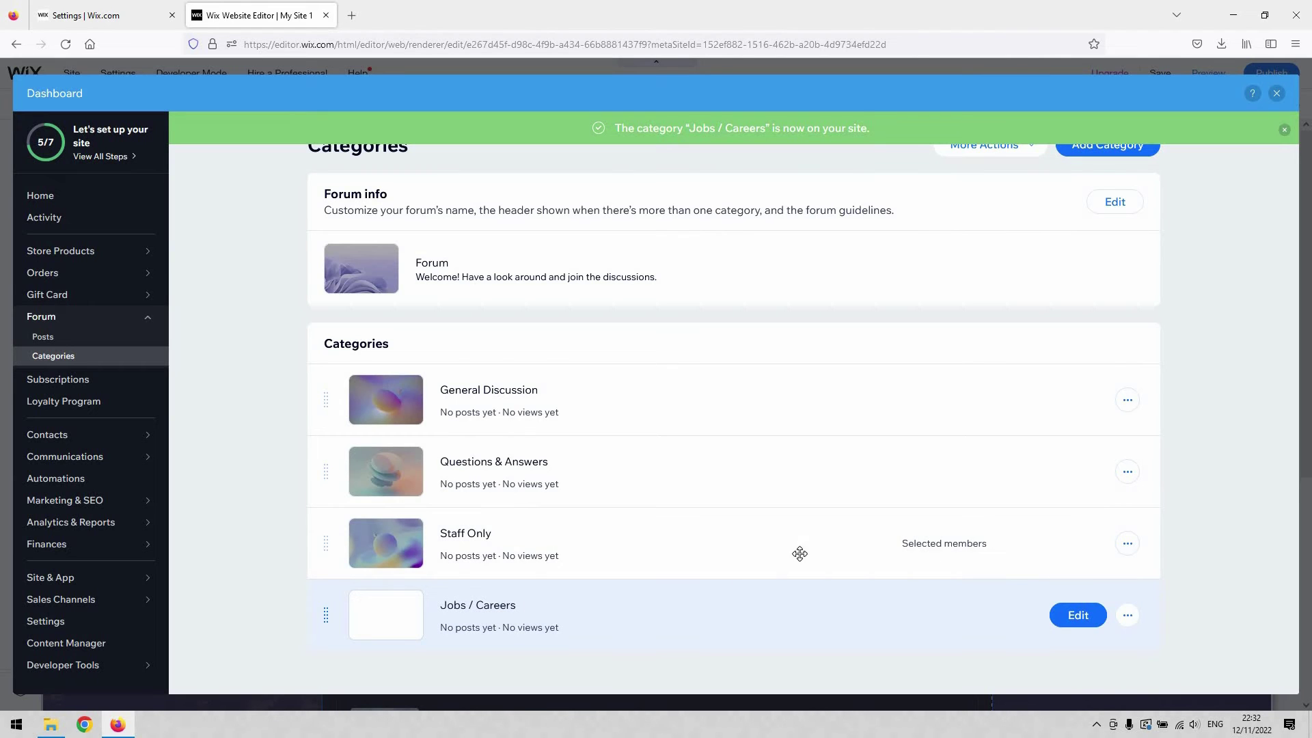
Choose Subcategory from the Jobs / Careers category's options menu.
{"action": "left_click", "coordinate": [1127, 617]}
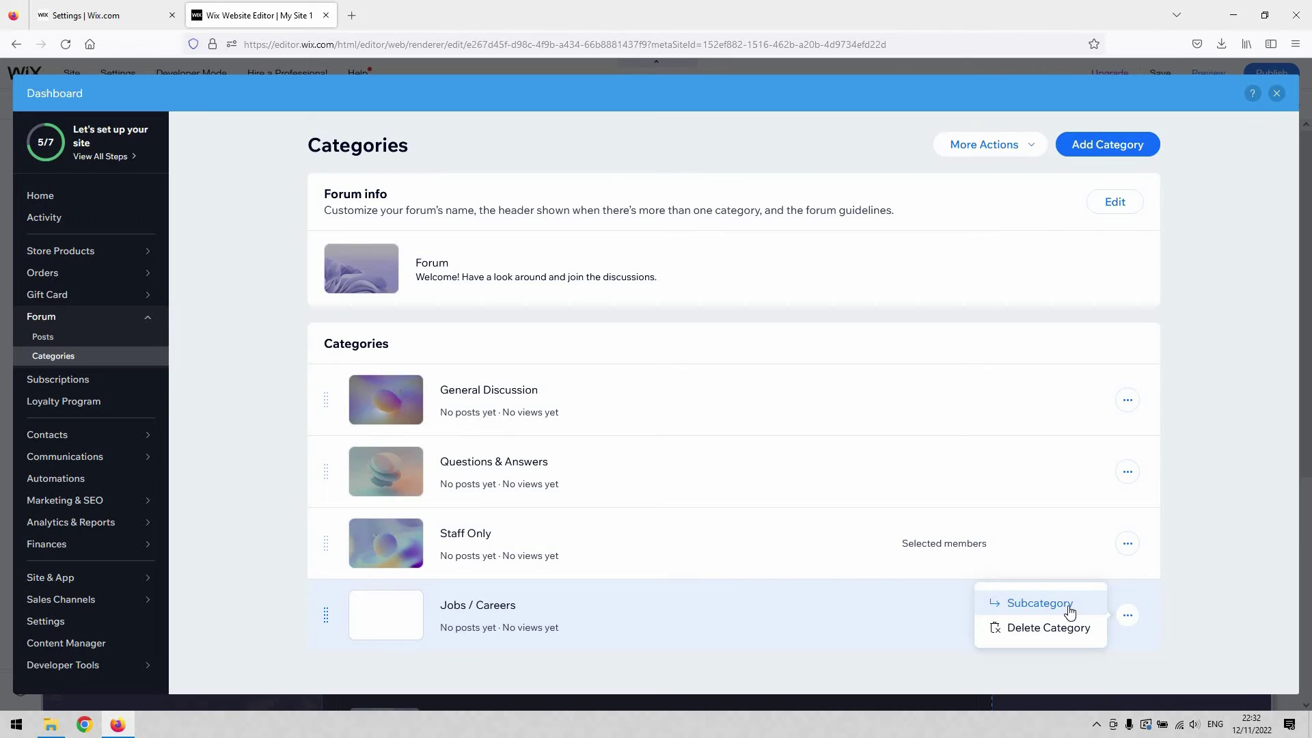
{"action": "left_click", "coordinate": [967, 545]}
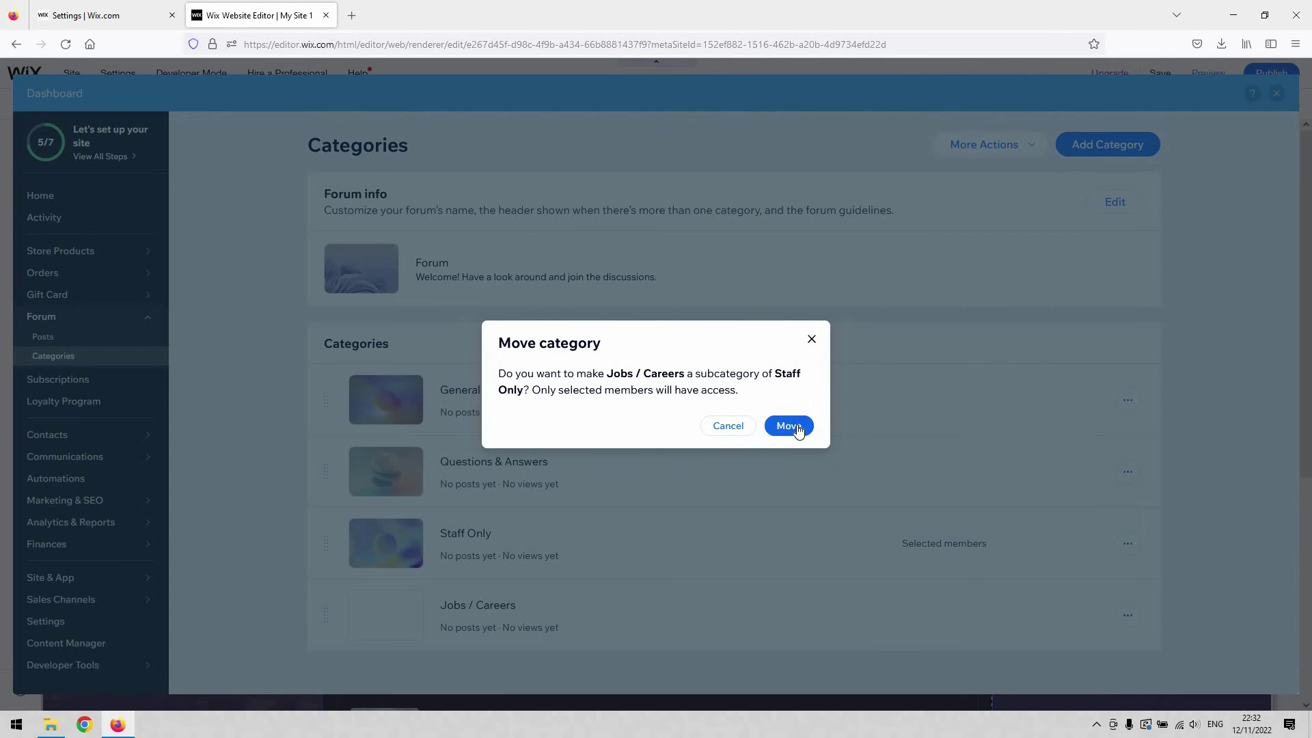
Confirm moving Jobs / Careers under Staff Only as a subcategory.
{"action": "left_click", "coordinate": [863, 419]}
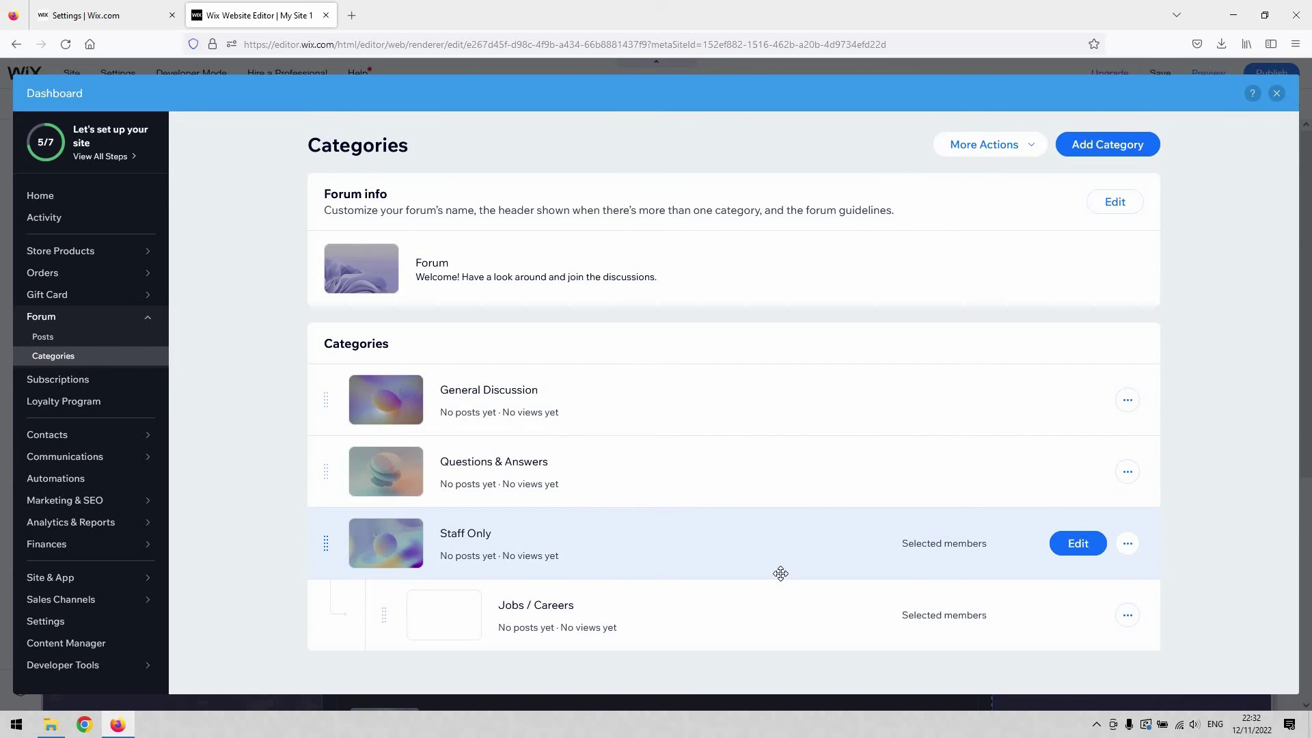
{"action": "left_click", "coordinate": [1126, 617]}
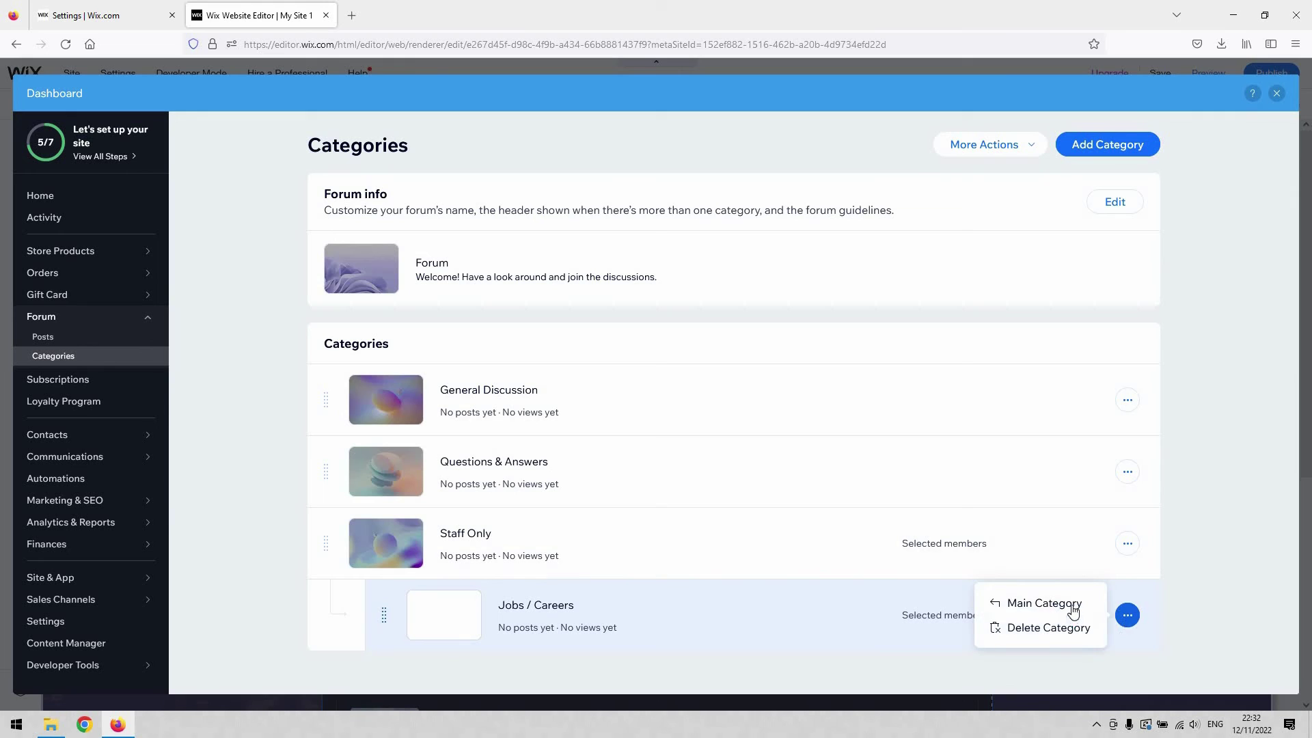
Turn Jobs / Careers back into a main category, then dismiss its options menu unchanged.
{"action": "left_click", "coordinate": [1075, 604]}
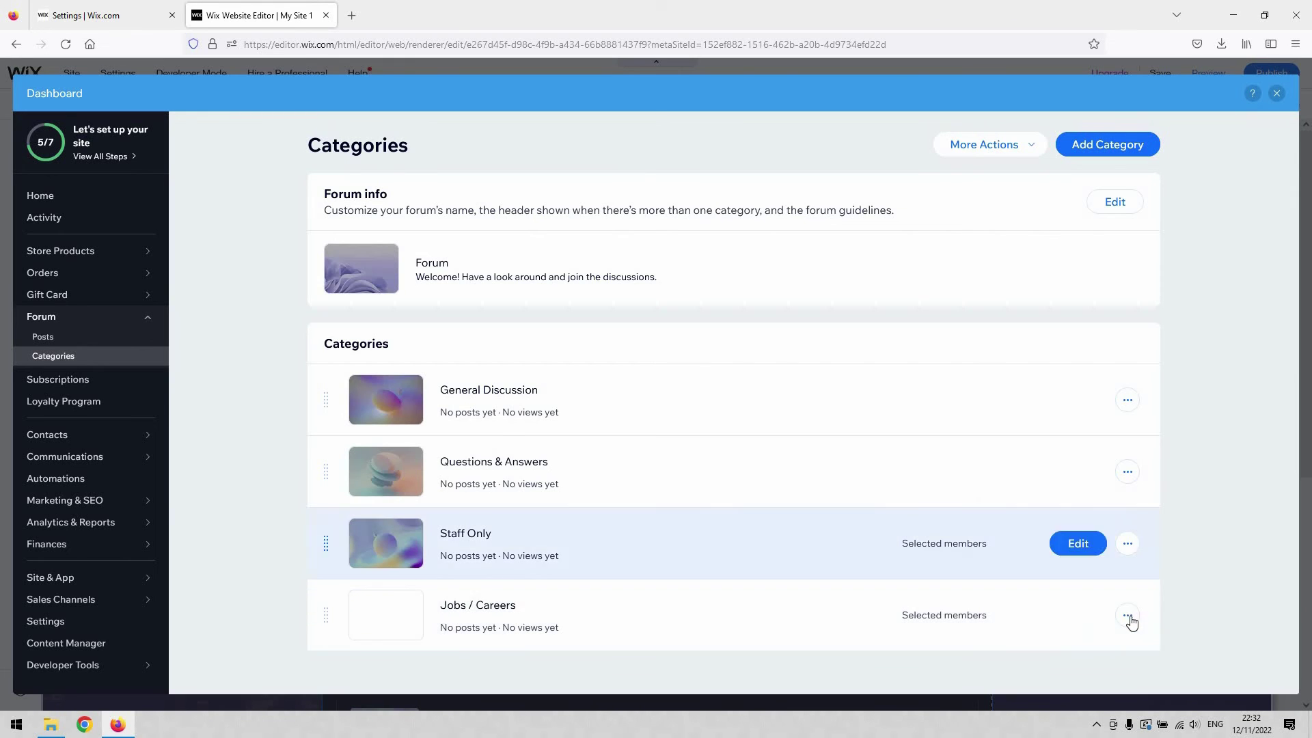
{"action": "left_click", "coordinate": [1126, 616]}
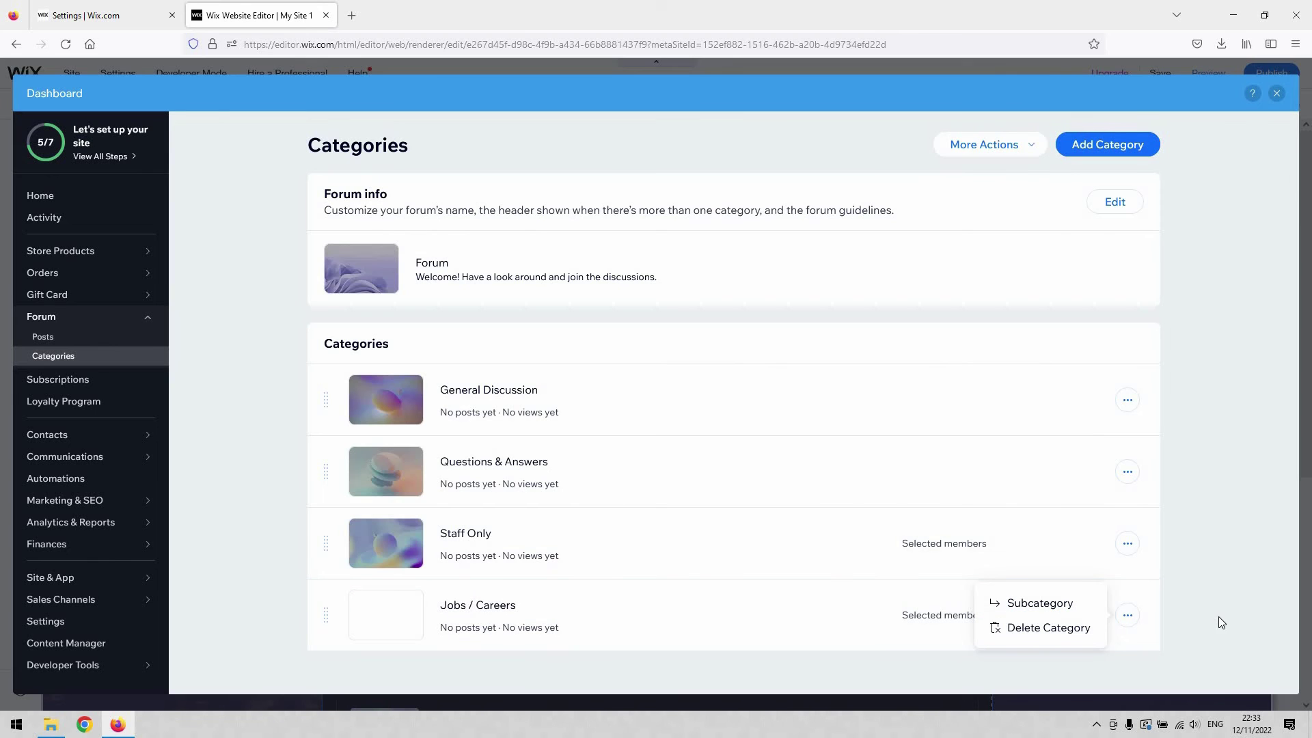
{"action": "left_click", "coordinate": [759, 524]}
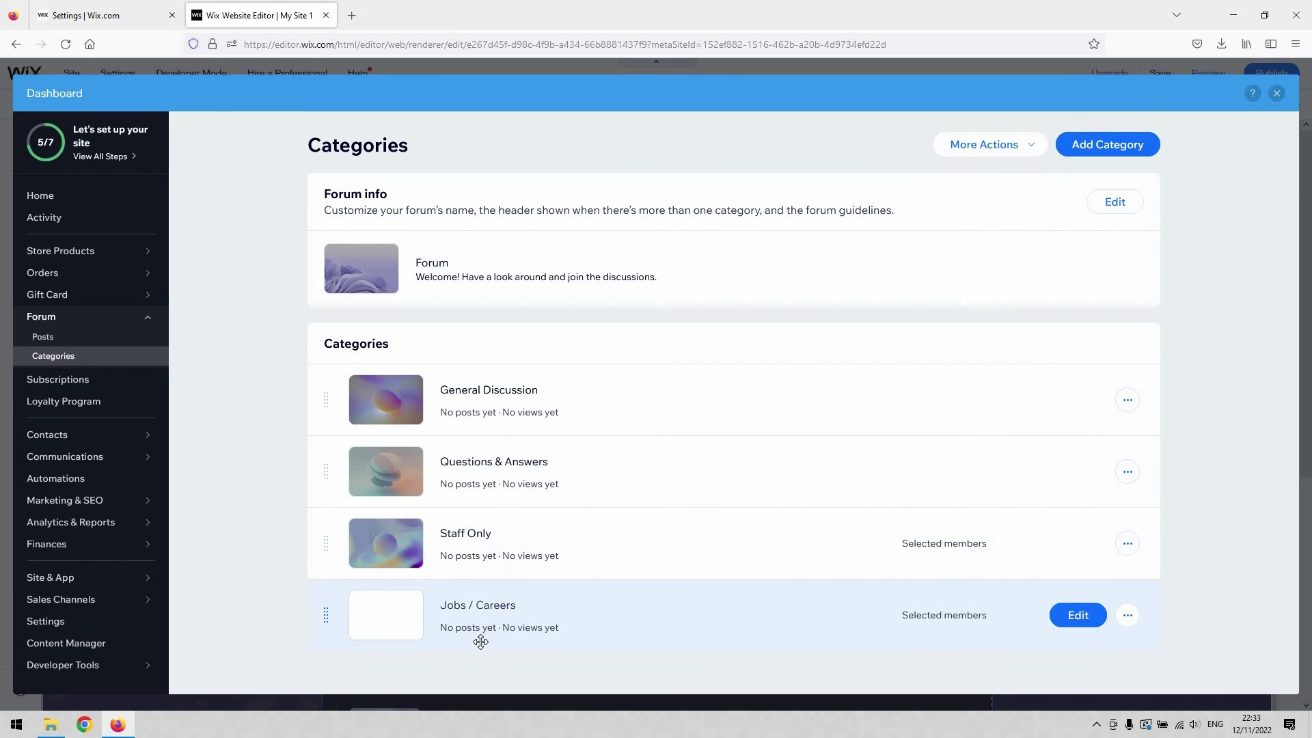